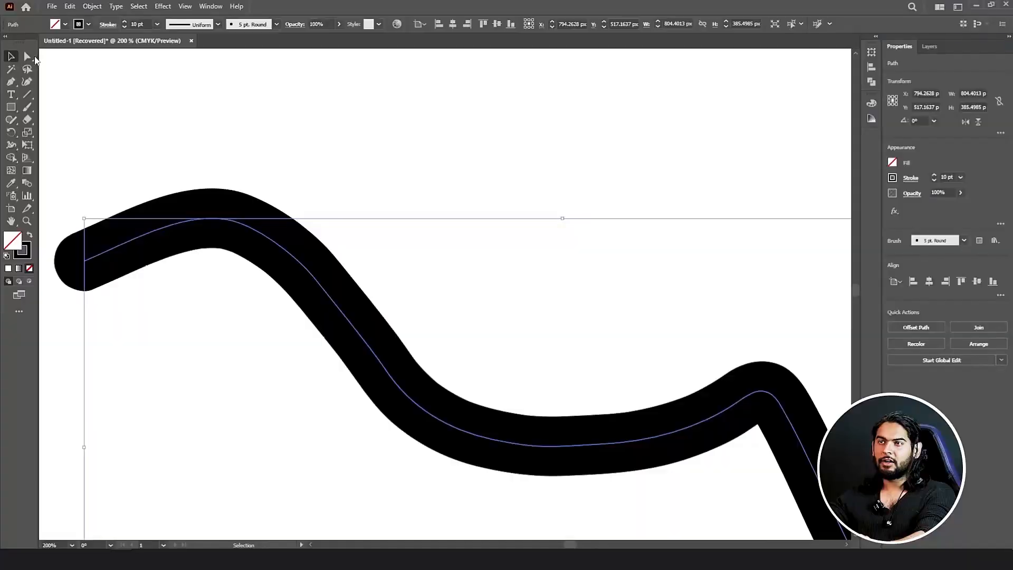
- Reshape the paintbrush path by raising the anchor at its first crest and lowering the two anchors on the slope after it
{"action": "left_click", "coordinate": [27, 57]}
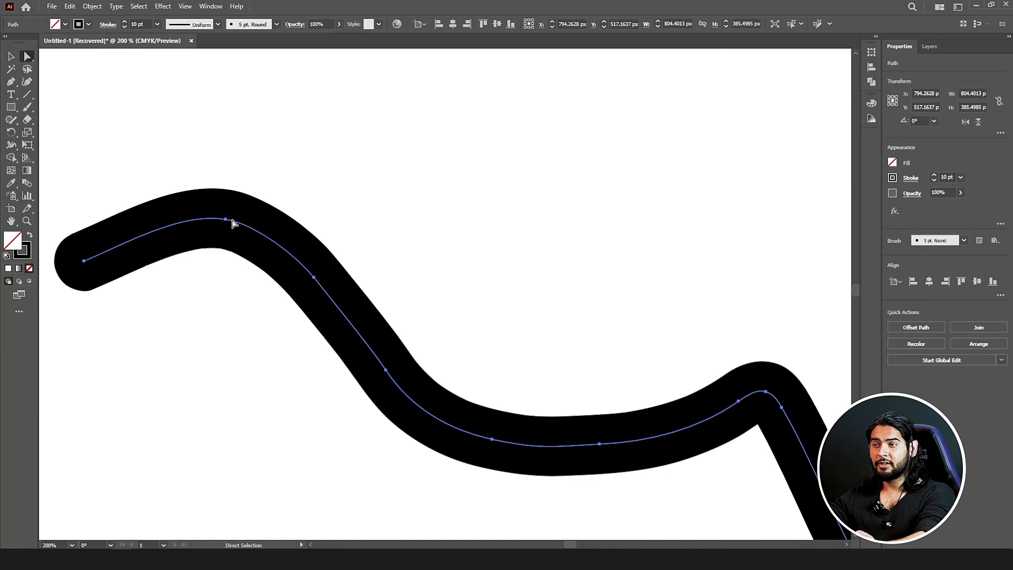
{"action": "left_click_drag", "start_coordinate": [226, 218], "coordinate": [226, 204]}
{"action": "left_click_drag", "start_coordinate": [226, 205], "coordinate": [226, 204]}
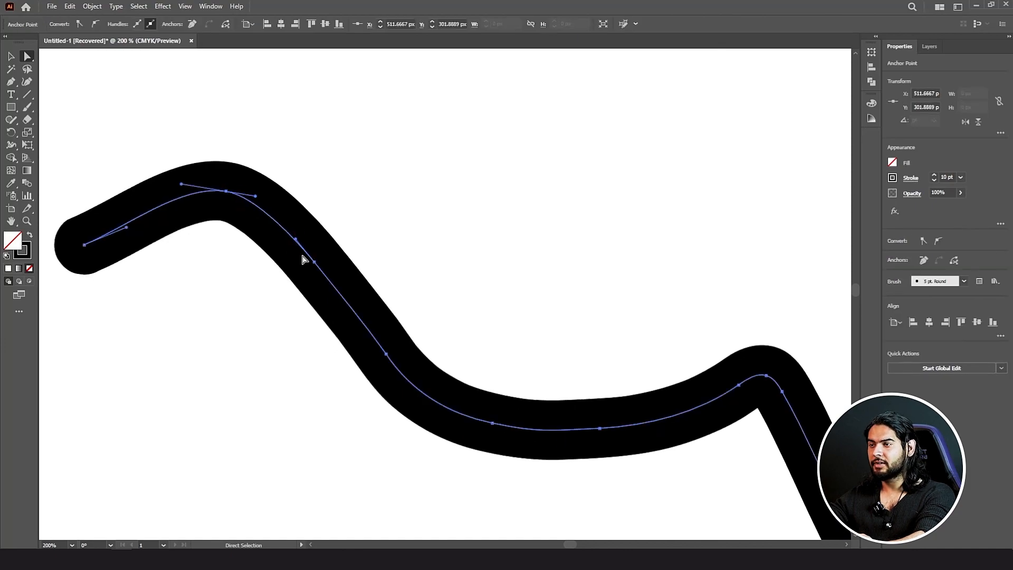
{"action": "left_click_drag", "start_coordinate": [315, 262], "coordinate": [311, 280]}
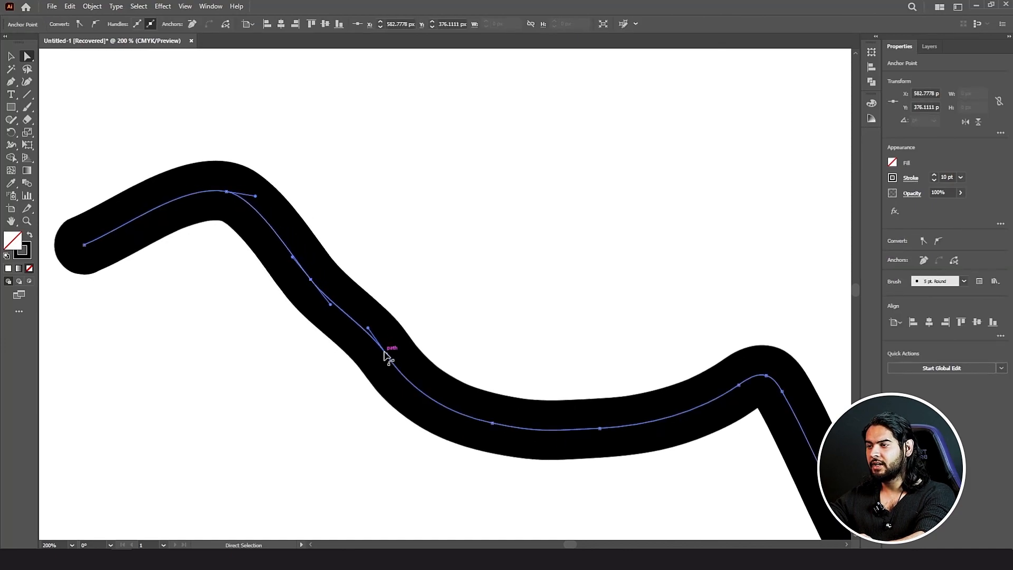
{"action": "mouse_move", "coordinate": [398, 356]}
{"action": "left_mouse_down"}
{"action": "mouse_move", "coordinate": [389, 350]}
{"action": "mouse_move", "coordinate": [407, 373]}
{"action": "mouse_move", "coordinate": [403, 350]}
{"action": "mouse_move", "coordinate": [392, 371]}
{"action": "left_mouse_up"}
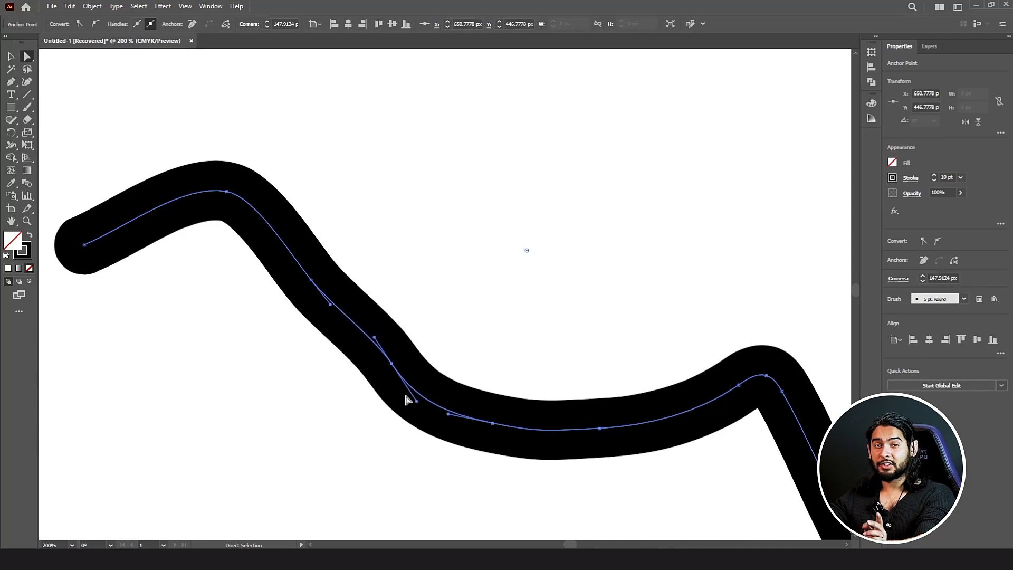
- Paint a long wavy stroke with the Blob Brush tool below the existing paintbrush line
{"action": "scroll", "coordinate": [283, 281], "scroll_direction": "down", "scroll_amount": 1}
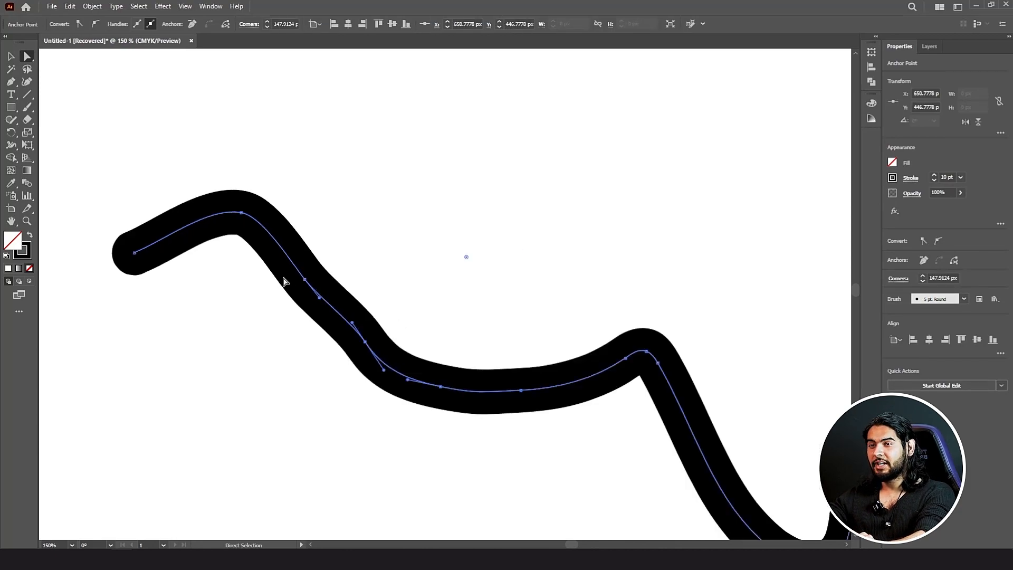
{"action": "left_click", "coordinate": [28, 109]}
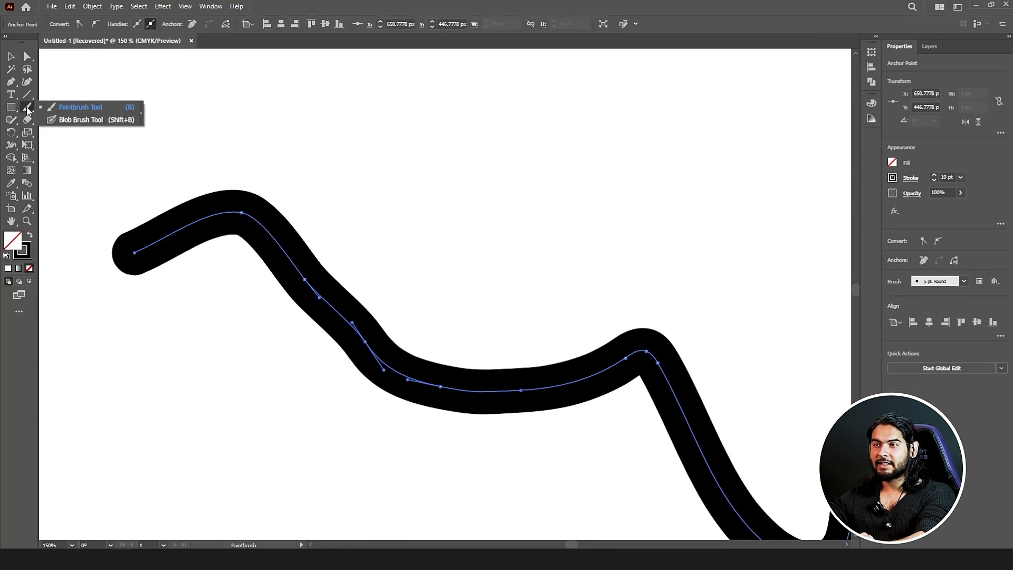
{"action": "left_click", "coordinate": [100, 119]}
{"action": "scroll", "coordinate": [178, 156], "scroll_direction": "down", "scroll_amount": 3}
{"action": "scroll", "coordinate": [179, 214], "scroll_direction": "down", "scroll_amount": 1}
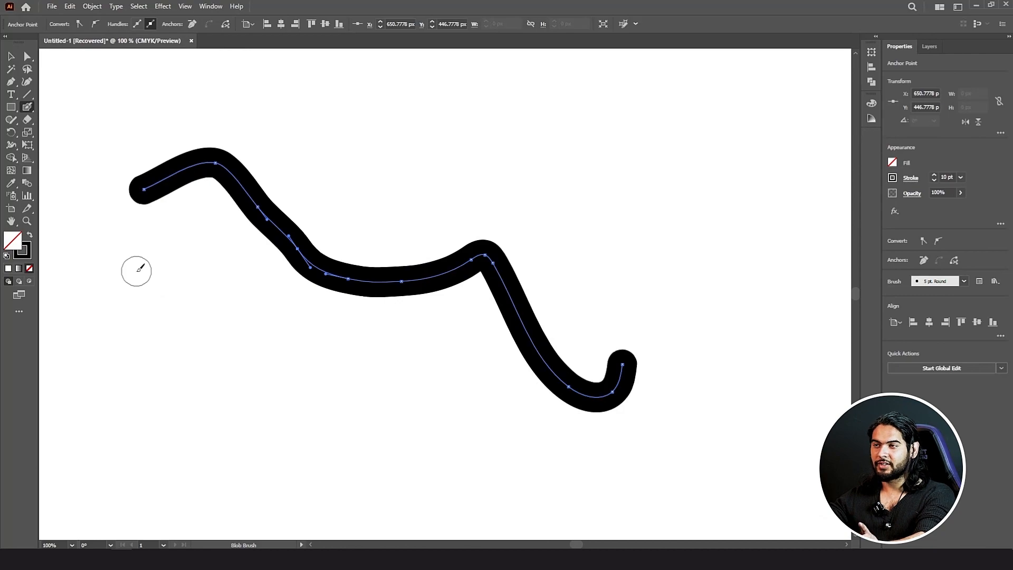
{"action": "mouse_move", "coordinate": [108, 276]}
{"action": "left_mouse_down"}
{"action": "mouse_move", "coordinate": [183, 251]}
{"action": "mouse_move", "coordinate": [213, 304]}
{"action": "mouse_move", "coordinate": [469, 388]}
{"action": "mouse_move", "coordinate": [592, 490]}
{"action": "mouse_move", "coordinate": [636, 478]}
{"action": "left_mouse_up"}
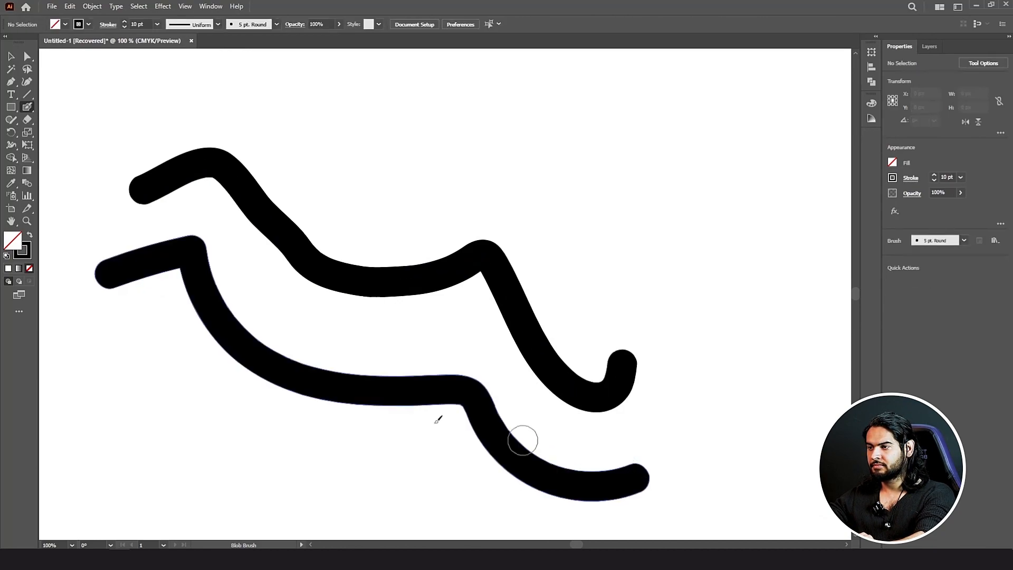
- Select the paintbrush path and the blob brush shape in turn to compare how each is constructed
{"action": "left_click", "coordinate": [10, 56]}
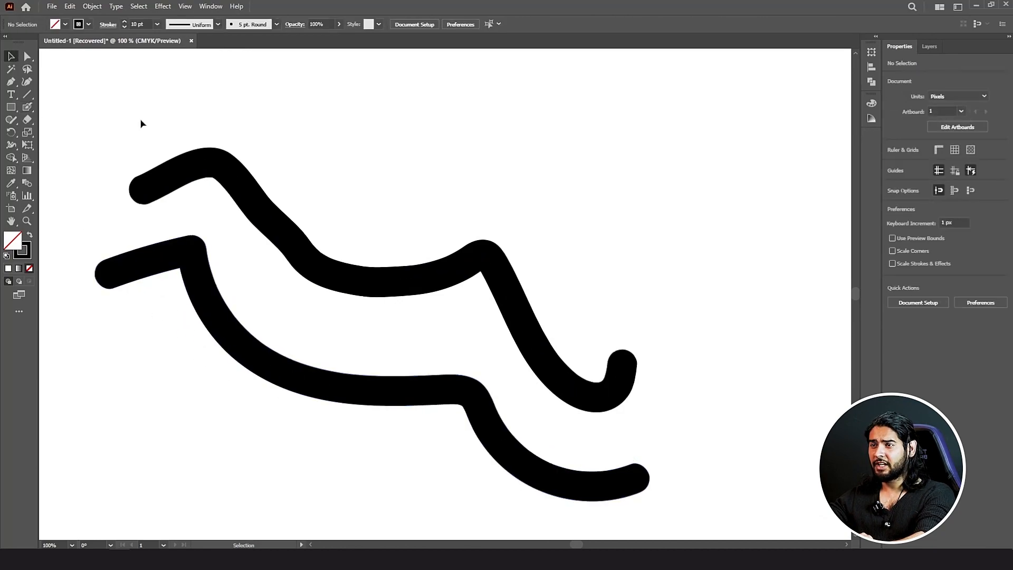
{"action": "scroll", "coordinate": [136, 176], "scroll_direction": "up", "scroll_amount": 1}
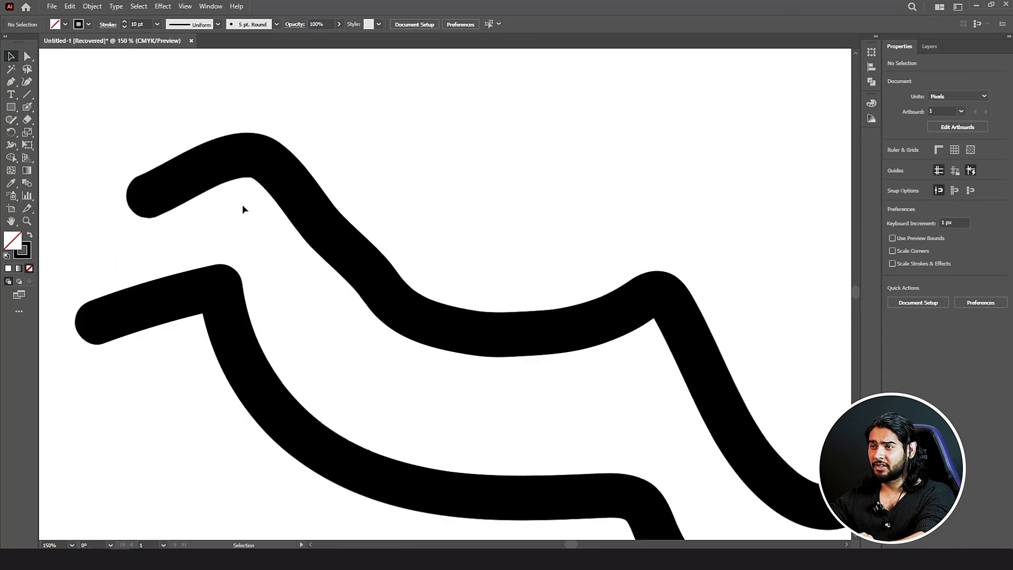
{"action": "left_click", "coordinate": [258, 160]}
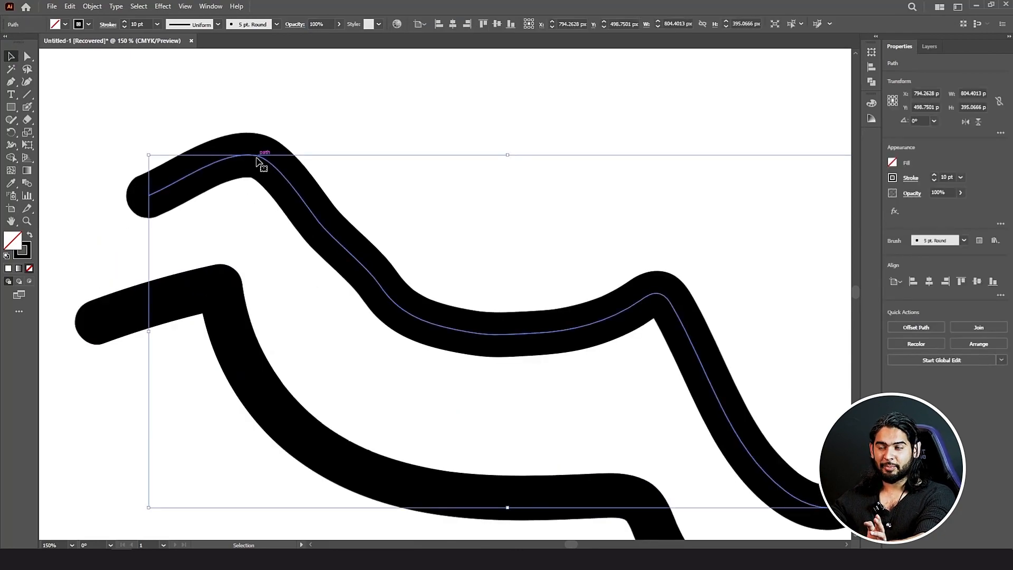
{"action": "left_click", "coordinate": [216, 309]}
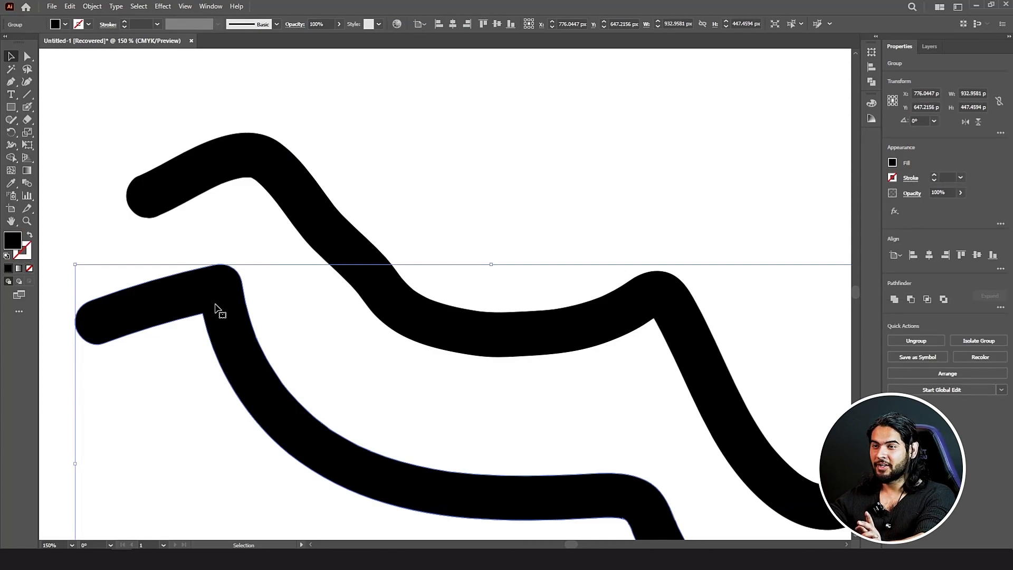
{"action": "left_click", "coordinate": [249, 169]}
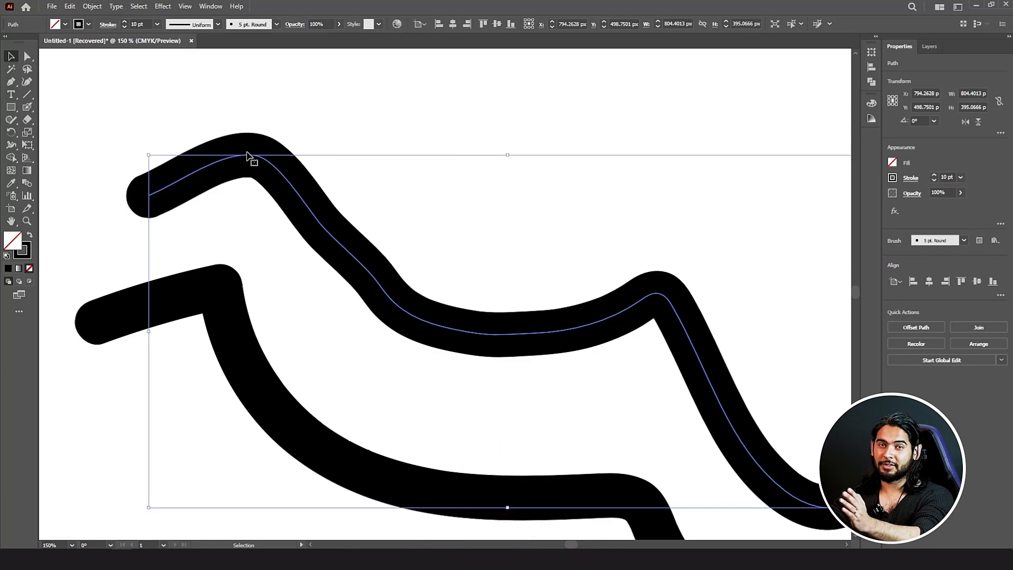
{"action": "left_click", "coordinate": [199, 288]}
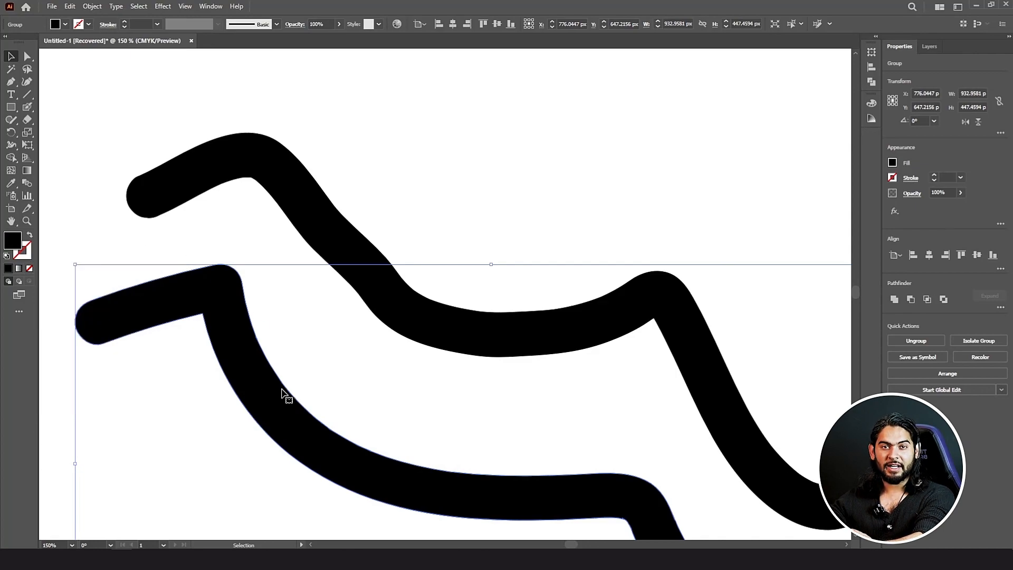
- Round the inner corner at the first bend of the blob brush shape to a radius of about 85 px
{"action": "scroll", "coordinate": [256, 350], "scroll_direction": "down", "scroll_amount": 1}
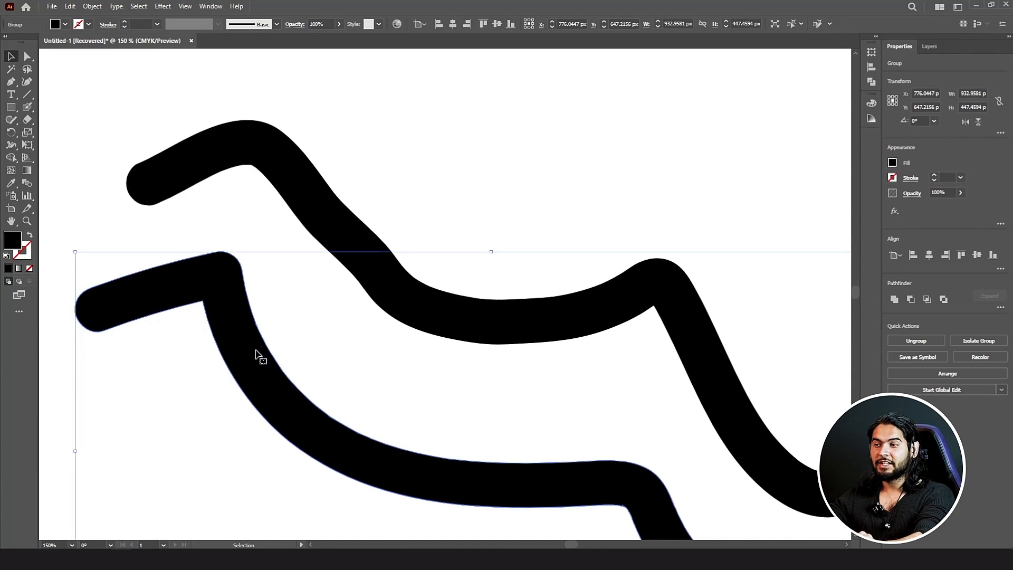
{"action": "scroll", "coordinate": [256, 350], "scroll_direction": "down", "scroll_amount": 2}
{"action": "scroll", "coordinate": [311, 372], "scroll_direction": "up", "scroll_amount": 2}
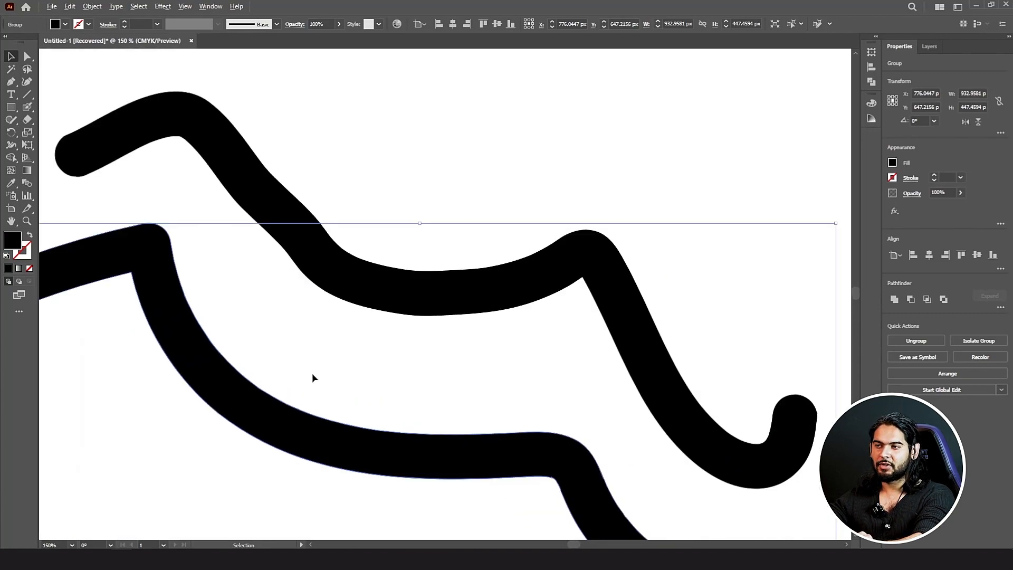
{"action": "left_click", "coordinate": [27, 58]}
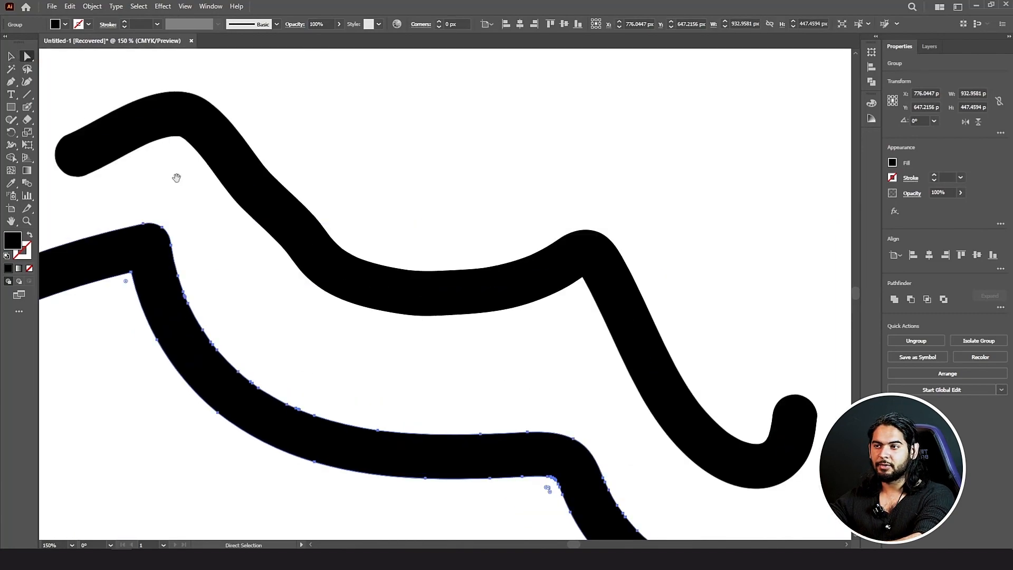
{"action": "left_click_drag", "start_coordinate": [176, 178], "coordinate": [314, 138]}
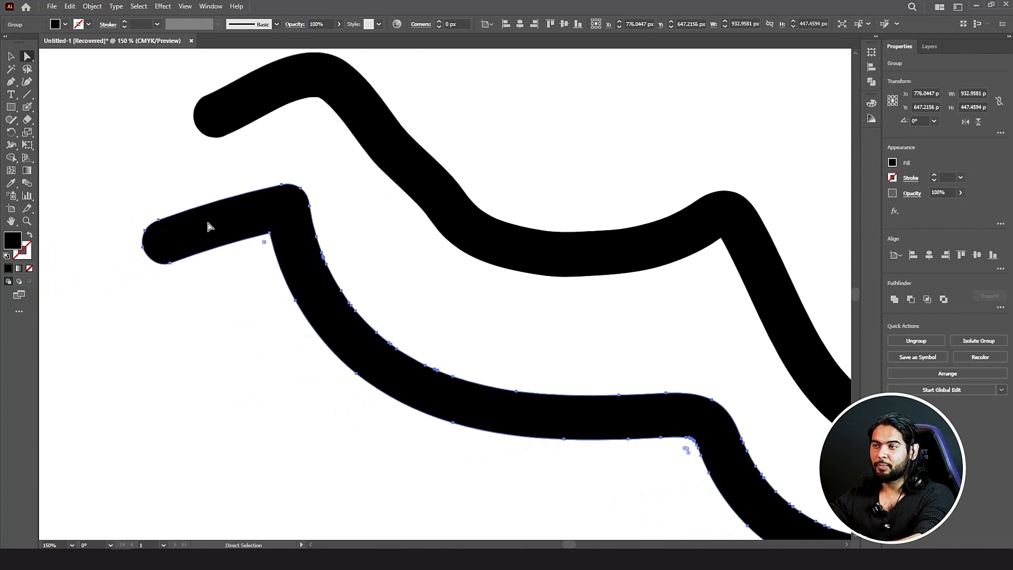
{"action": "key", "text": "ctrl+8"}
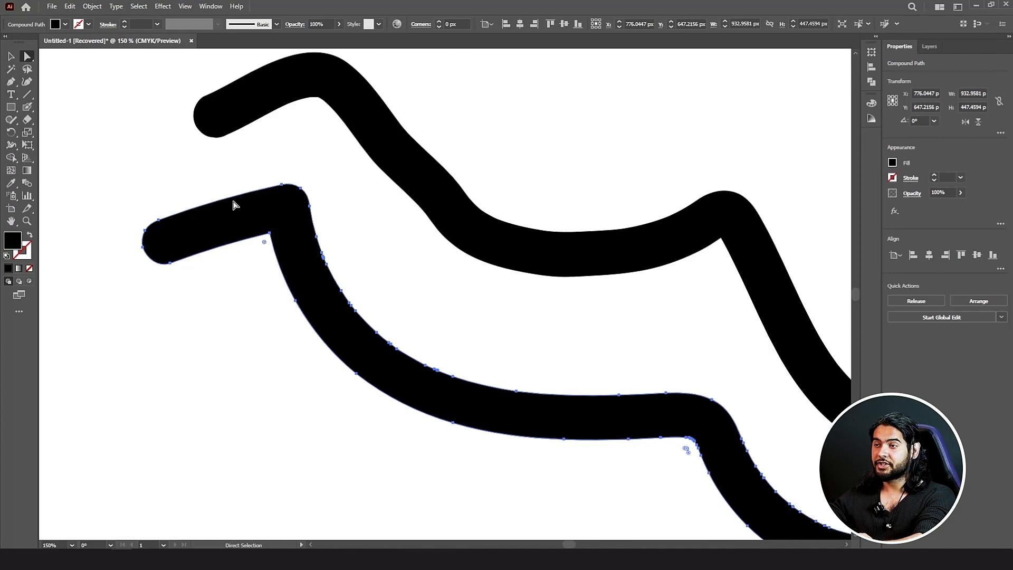
{"action": "left_click", "coordinate": [270, 234]}
{"action": "left_click_drag", "start_coordinate": [266, 244], "coordinate": [248, 342]}
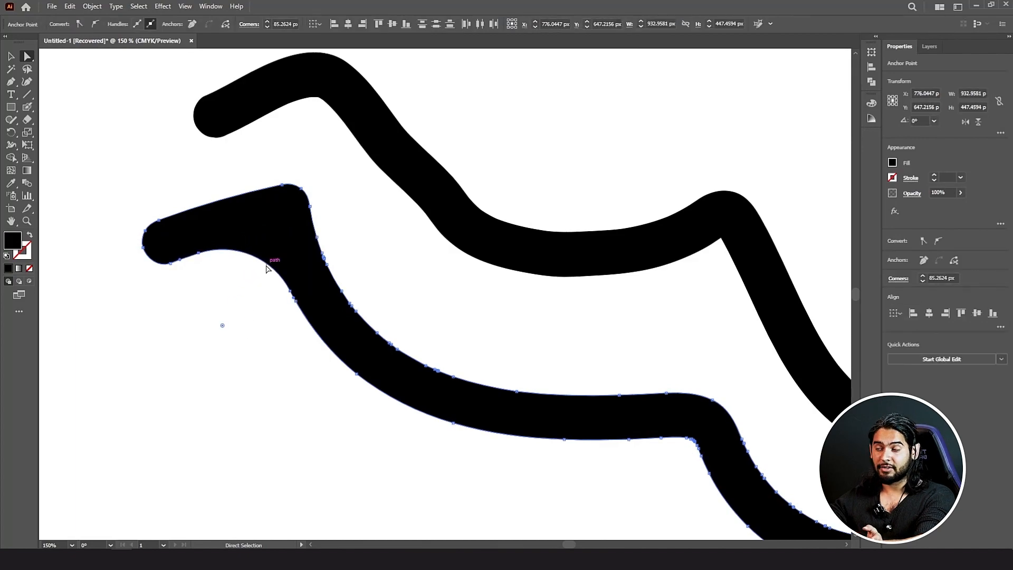
- Bulge the middle of the blob brush shape by pulling an upper-edge anchor up and lower-edge anchors outward
{"action": "left_click", "coordinate": [516, 392]}
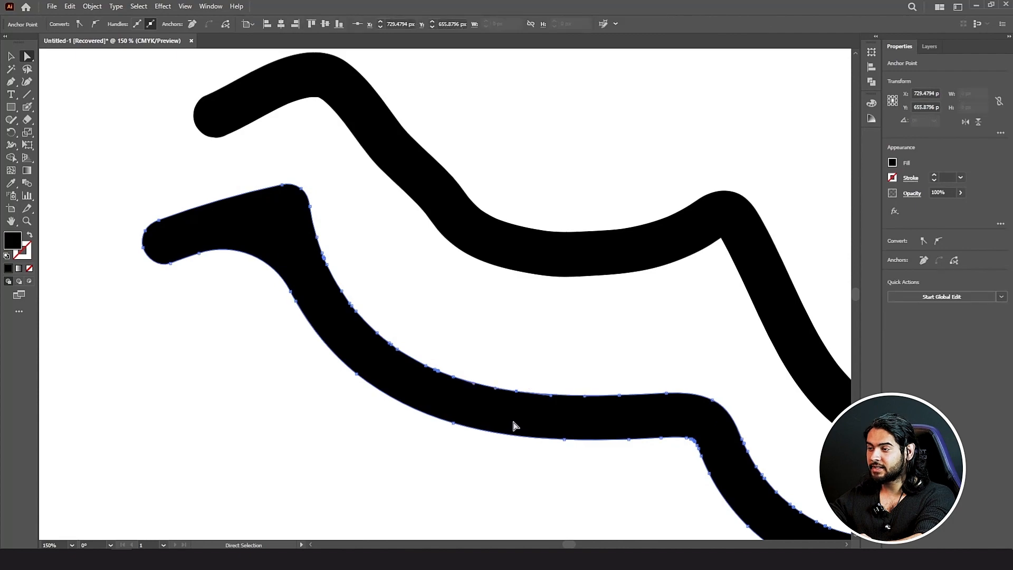
{"action": "left_click_drag", "start_coordinate": [516, 393], "coordinate": [520, 357]}
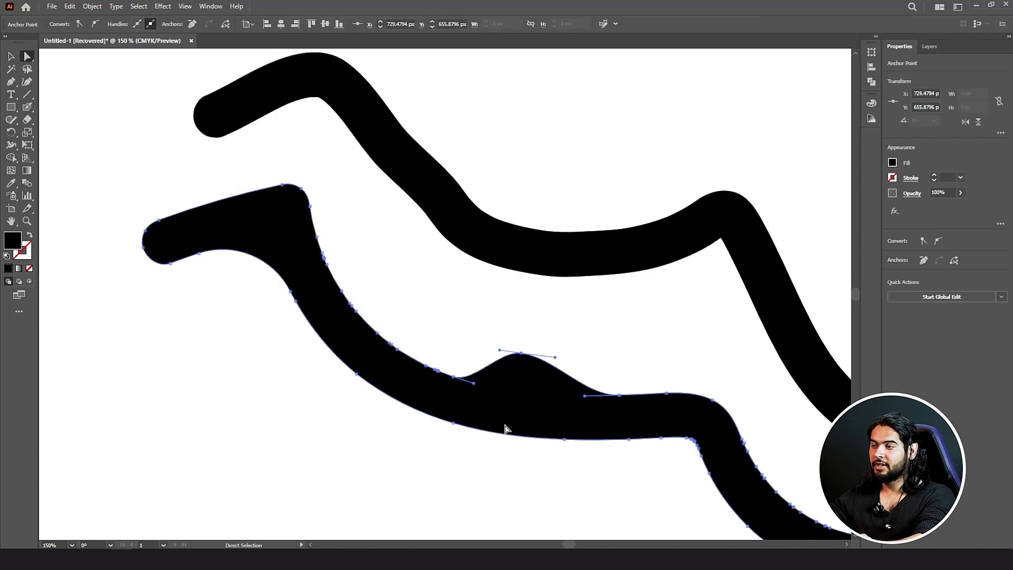
{"action": "left_click_drag", "start_coordinate": [453, 423], "coordinate": [447, 473]}
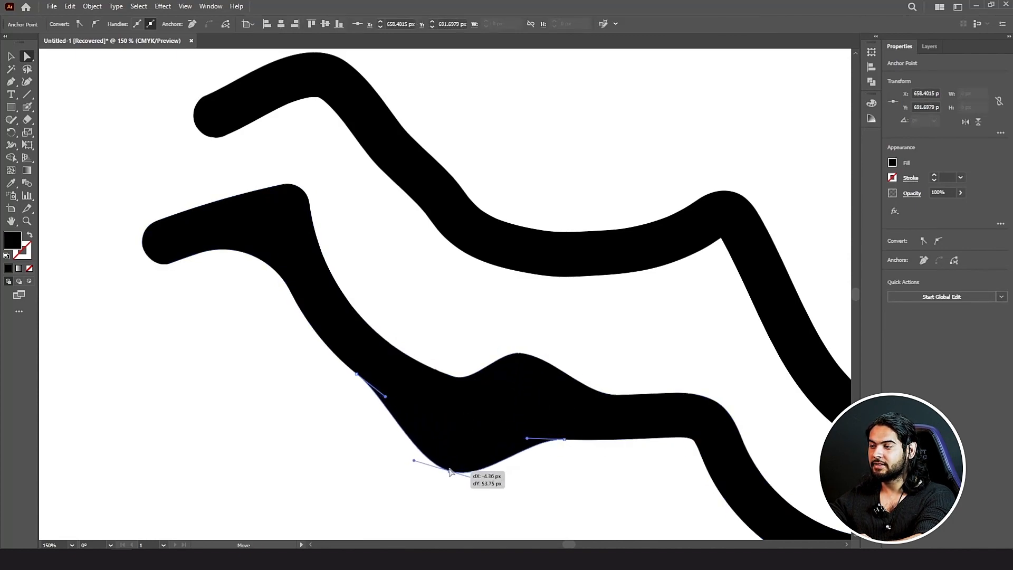
{"action": "left_click_drag", "start_coordinate": [568, 443], "coordinate": [562, 481]}
{"action": "left_click_drag", "start_coordinate": [518, 413], "coordinate": [370, 327]}
{"action": "mouse_move", "coordinate": [492, 367]}
{"action": "left_mouse_down"}
{"action": "mouse_move", "coordinate": [479, 355]}
{"action": "mouse_move", "coordinate": [479, 369]}
{"action": "left_mouse_up"}
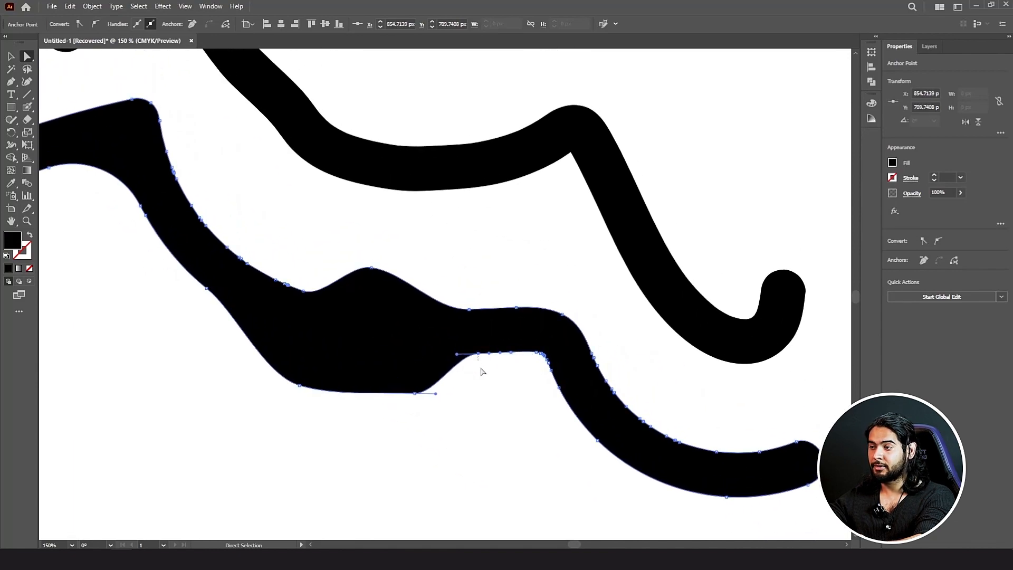
{"action": "left_click", "coordinate": [480, 357]}
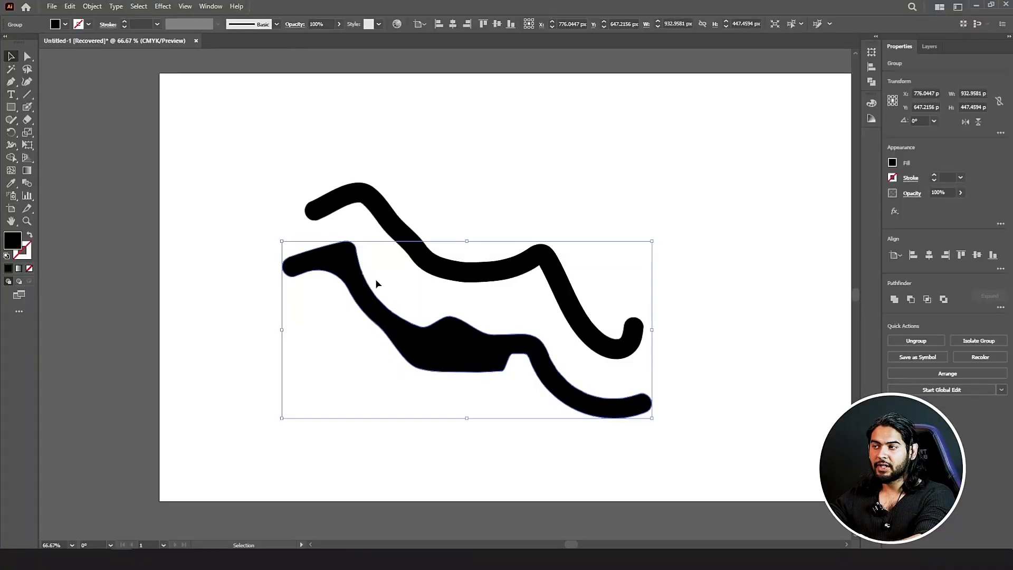
- Expand the appearance of the upper paintbrush path
{"action": "left_click", "coordinate": [378, 212]}
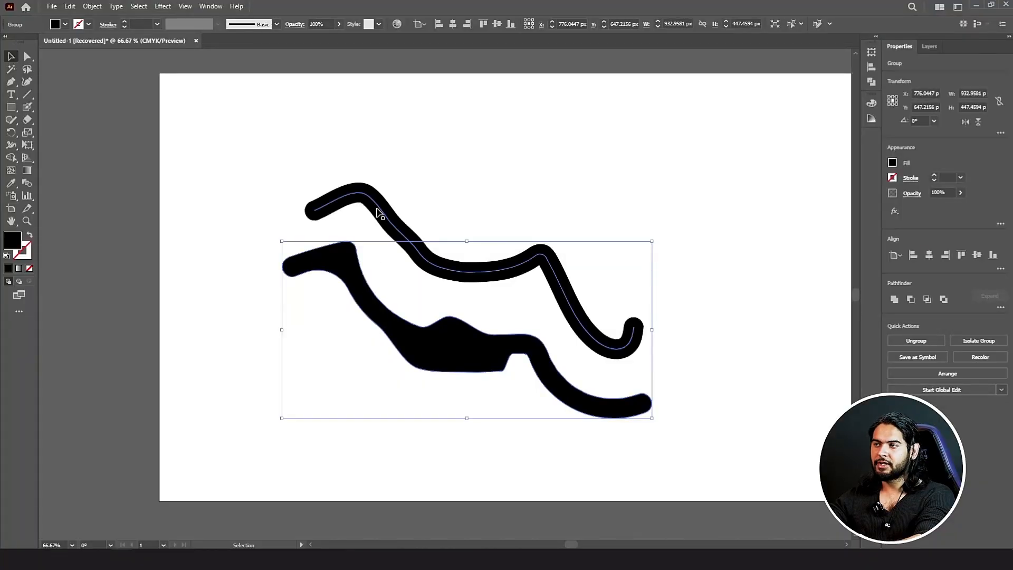
{"action": "left_click", "coordinate": [337, 269]}
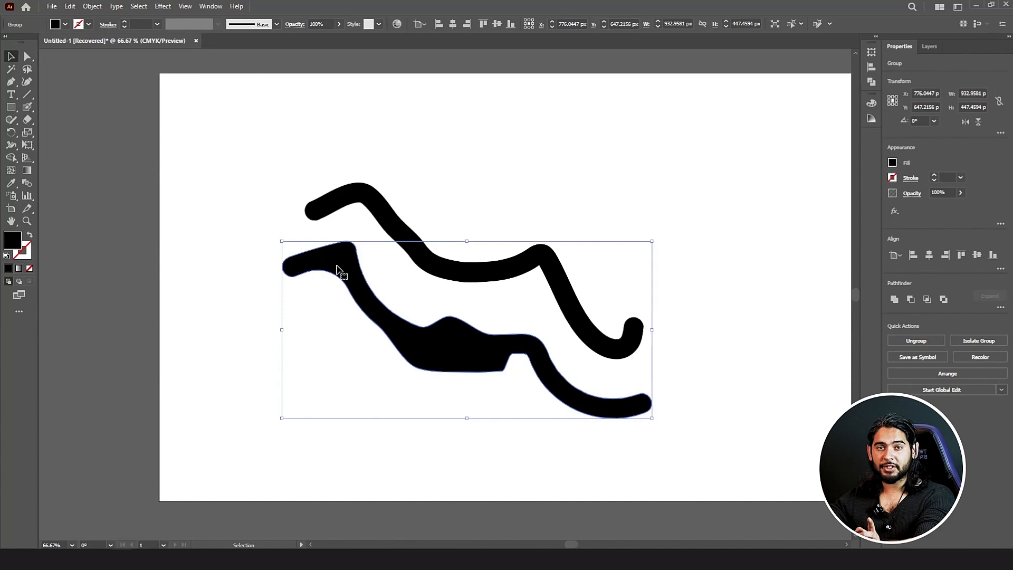
{"action": "left_click", "coordinate": [376, 201]}
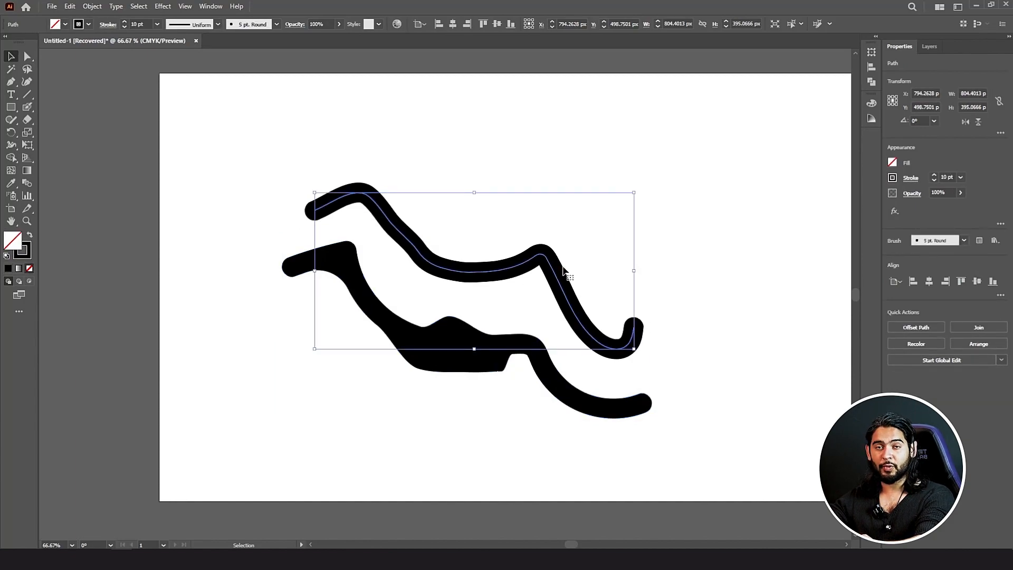
{"action": "left_click", "coordinate": [92, 7]}
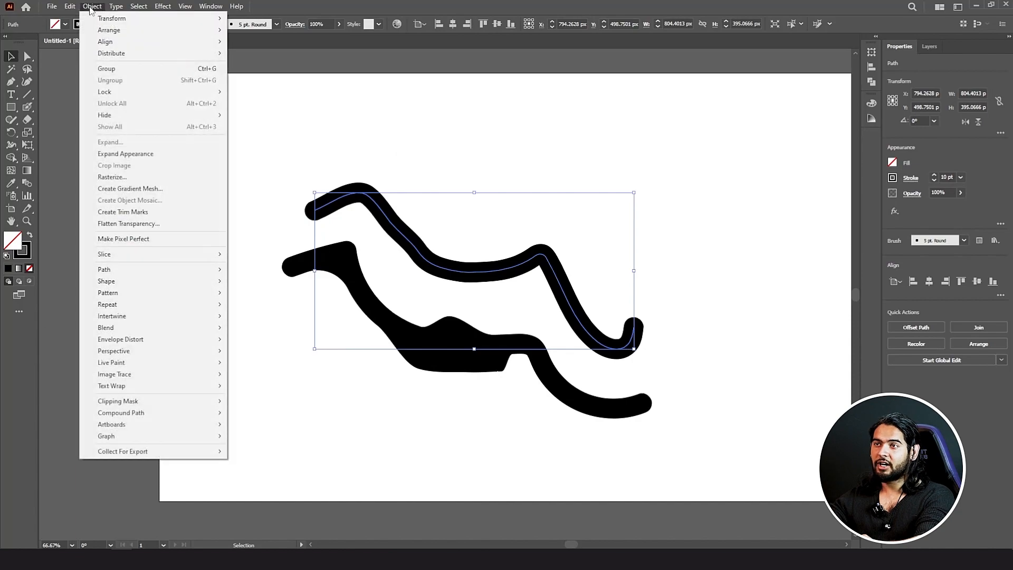
{"action": "left_click", "coordinate": [125, 154]}
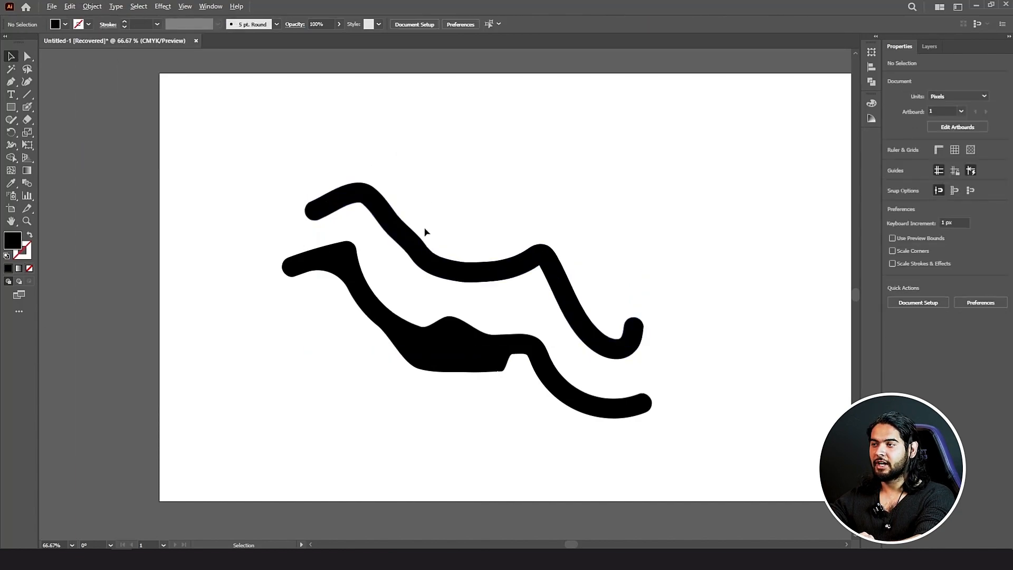
- Pull the outline anchors at the first crest and the slope after it outward on the expanded upper shape
{"action": "scroll", "coordinate": [425, 228], "scroll_direction": "up", "scroll_amount": 2}
{"action": "left_click", "coordinate": [28, 56]}
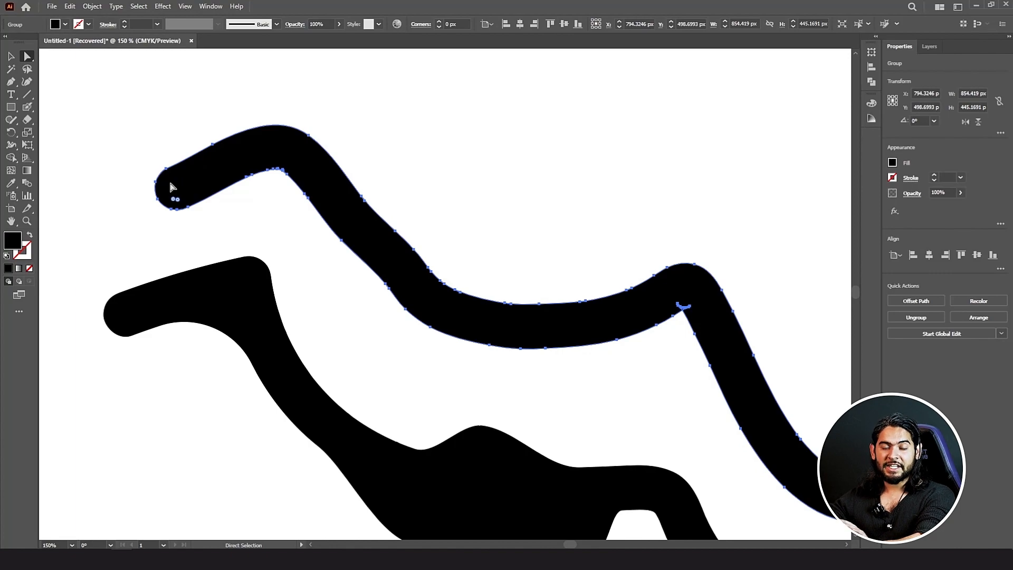
{"action": "left_click", "coordinate": [308, 136]}
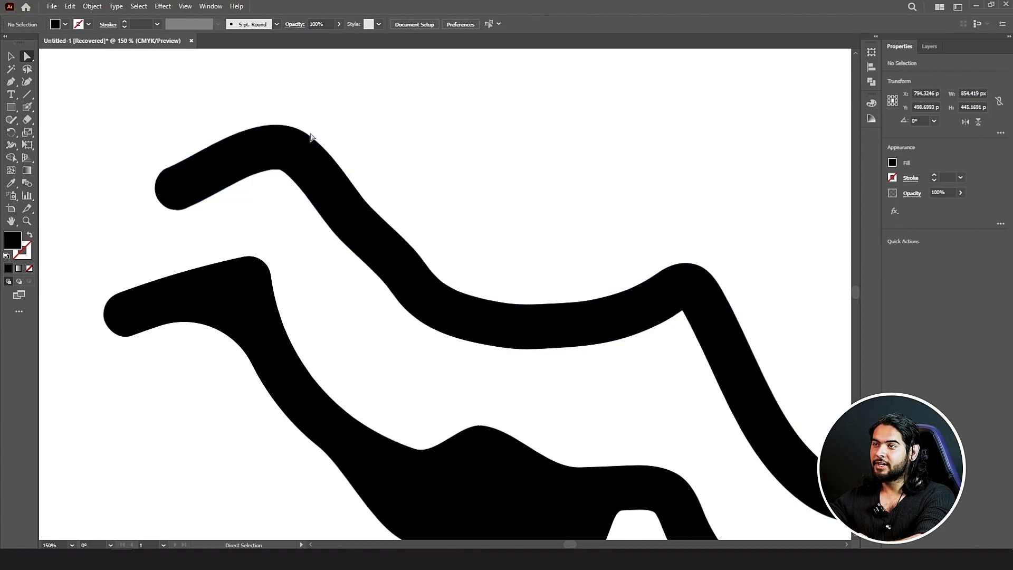
{"action": "left_click_drag", "start_coordinate": [308, 136], "coordinate": [325, 102]}
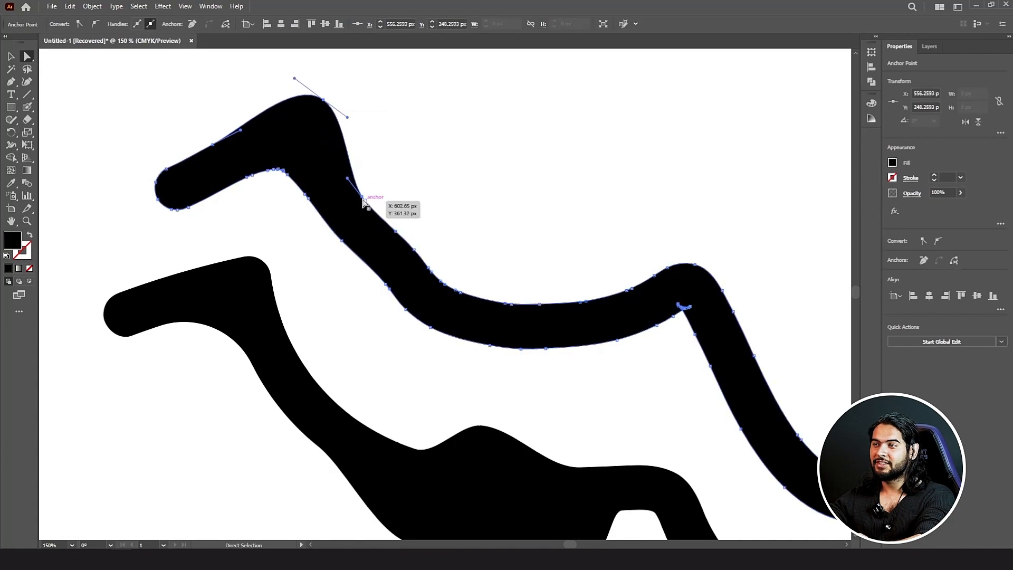
{"action": "left_click_drag", "start_coordinate": [367, 205], "coordinate": [417, 193]}
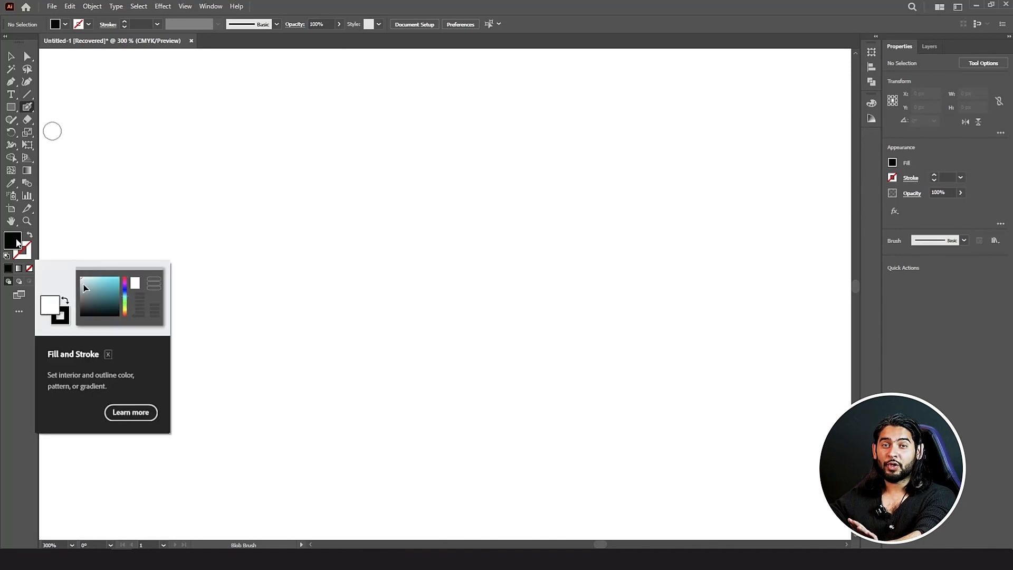
{"action": "left_click", "coordinate": [26, 255]}
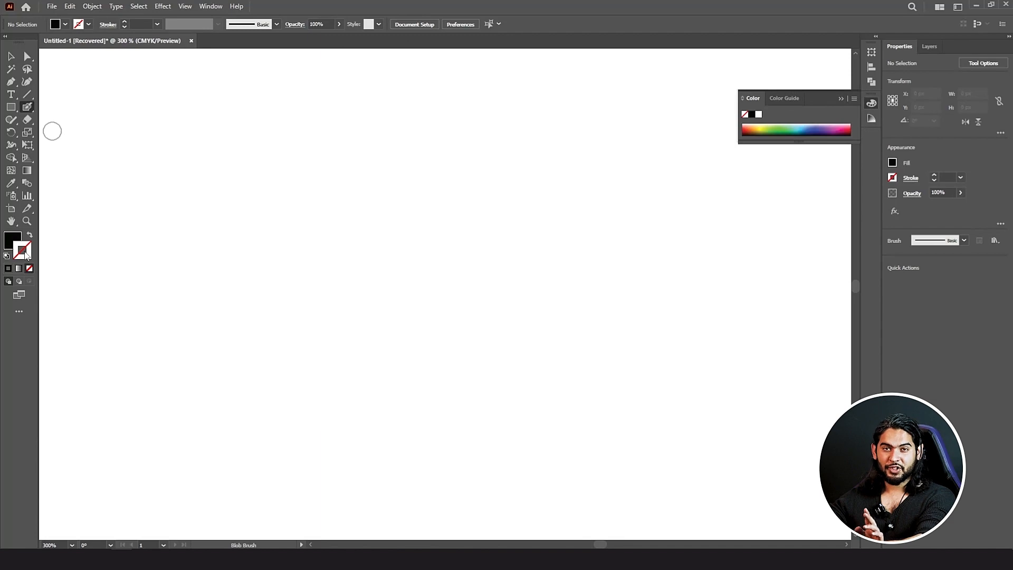
{"action": "double_click", "coordinate": [26, 255]}
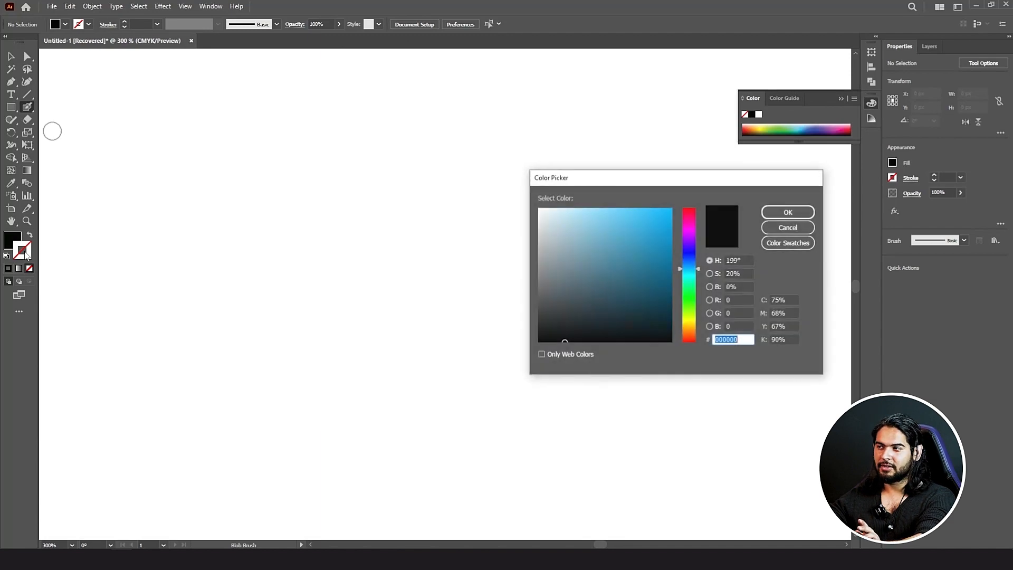
{"action": "left_click", "coordinate": [783, 229]}
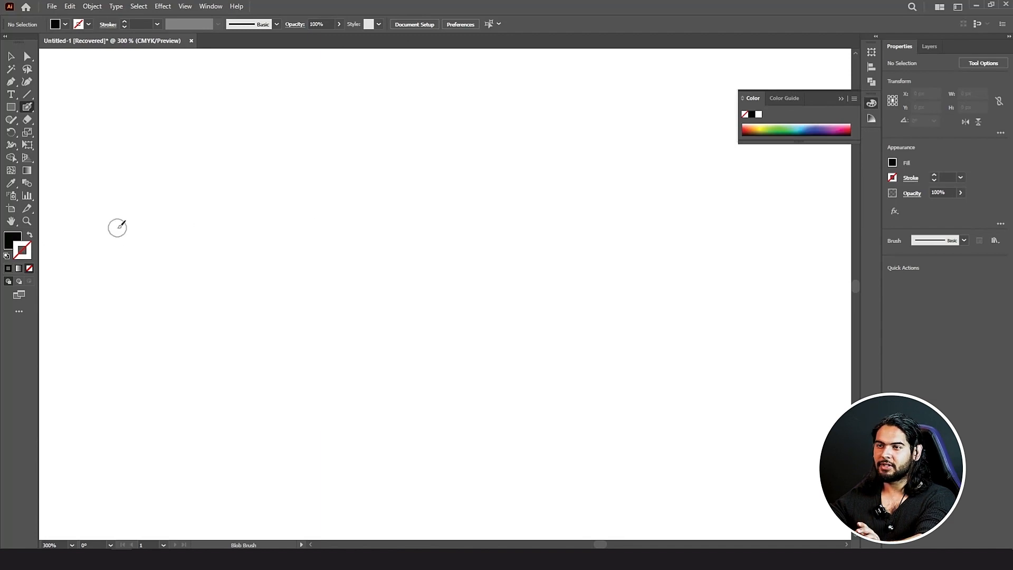
- Paint a solid cloud-like Blob Brush shape about 241 by 81 px, using no fill and a light blue stroke colour
{"action": "left_click", "coordinate": [30, 236]}
{"action": "double_click", "coordinate": [29, 251]}
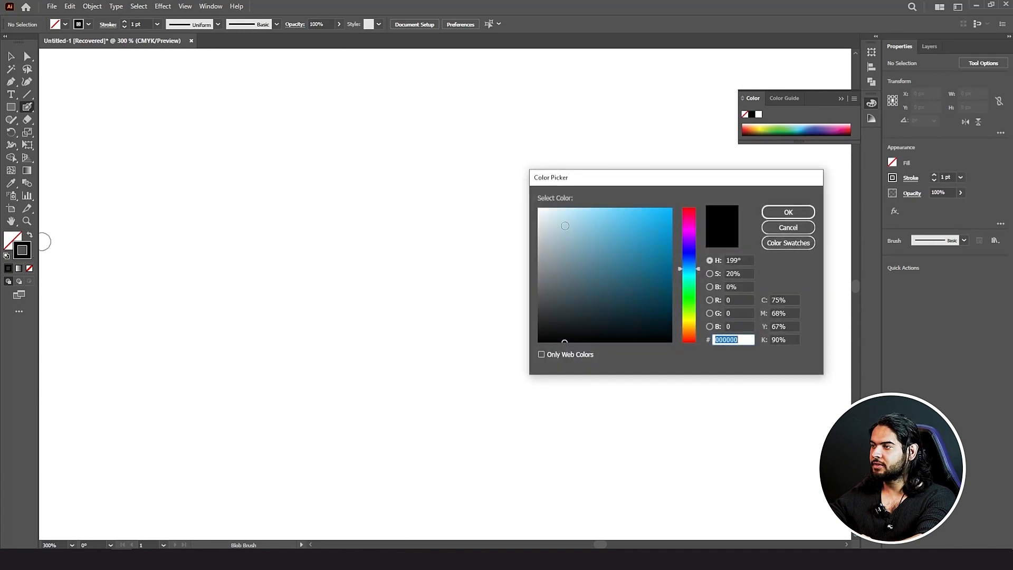
{"action": "left_click", "coordinate": [553, 202]}
{"action": "left_click", "coordinate": [788, 212]}
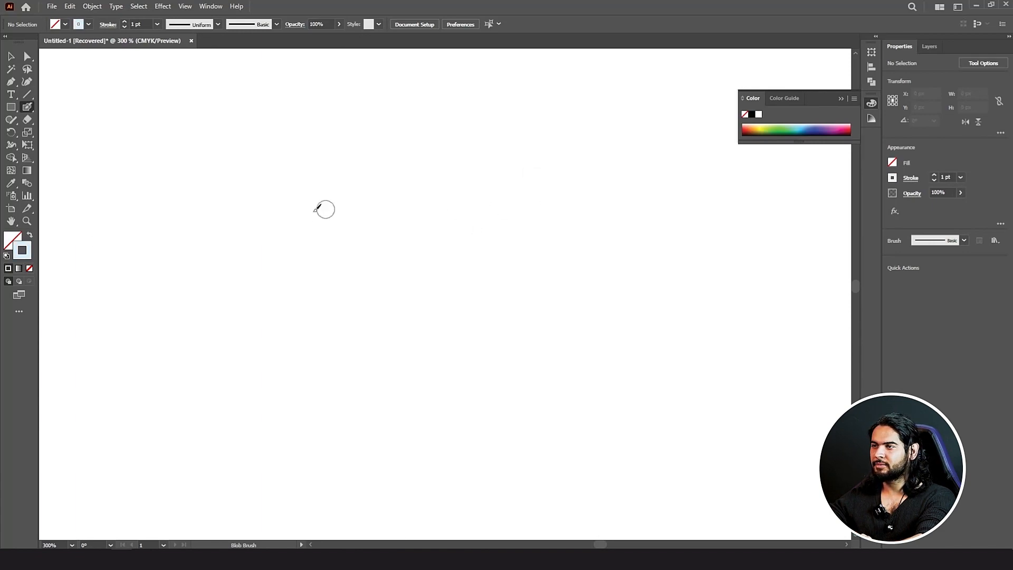
{"action": "mouse_move", "coordinate": [255, 221]}
{"action": "left_mouse_down"}
{"action": "mouse_move", "coordinate": [324, 230]}
{"action": "mouse_move", "coordinate": [482, 220]}
{"action": "mouse_move", "coordinate": [468, 194]}
{"action": "mouse_move", "coordinate": [314, 215]}
{"action": "mouse_move", "coordinate": [513, 195]}
{"action": "mouse_move", "coordinate": [573, 229]}
{"action": "mouse_move", "coordinate": [418, 262]}
{"action": "mouse_move", "coordinate": [332, 242]}
{"action": "mouse_move", "coordinate": [342, 264]}
{"action": "mouse_move", "coordinate": [224, 287]}
{"action": "mouse_move", "coordinate": [161, 282]}
{"action": "left_mouse_up"}
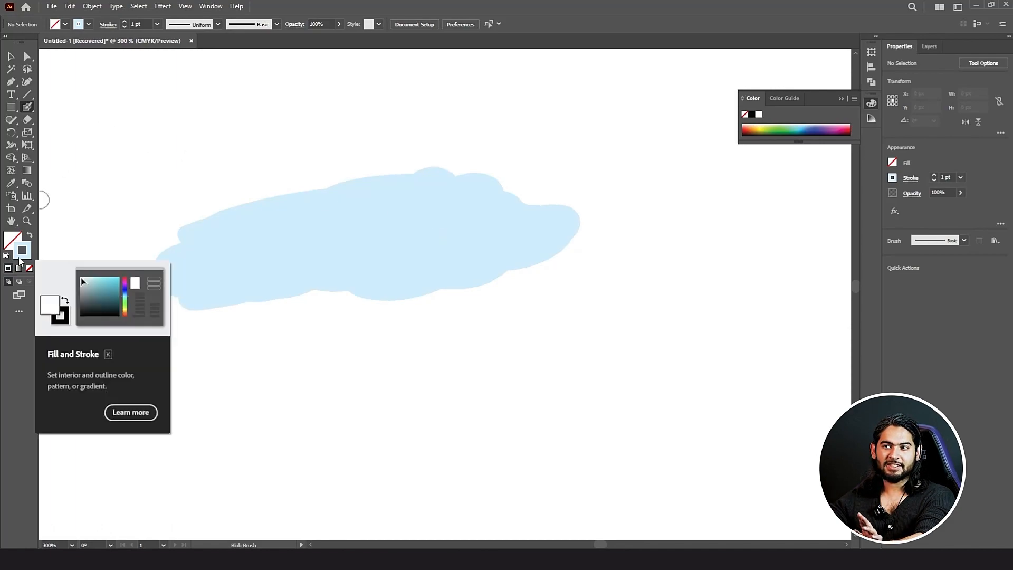
- Give the light blue blob shape a darker blue outline with stroke colour #057FAF, and deselect it
{"action": "left_click", "coordinate": [10, 56]}
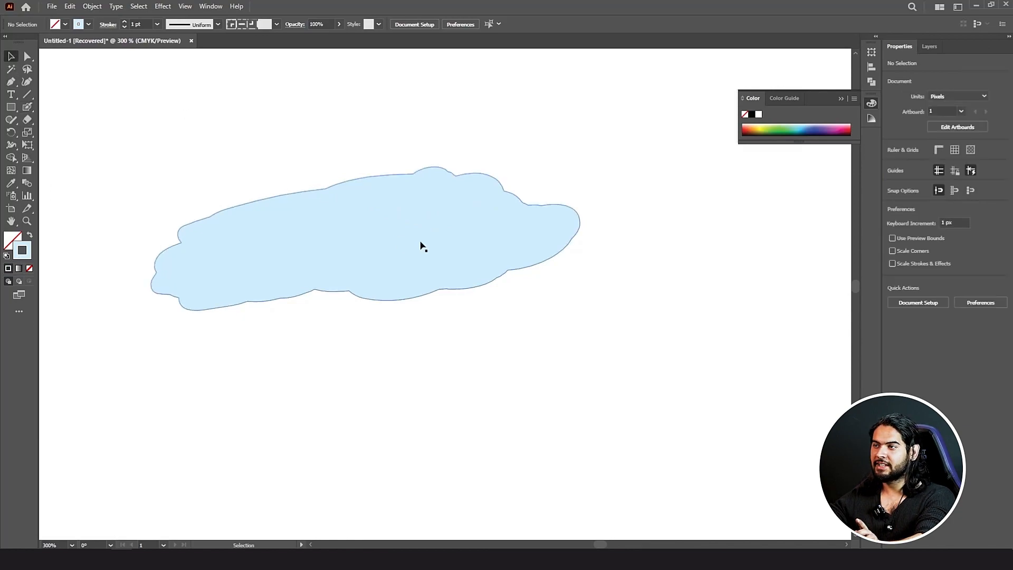
{"action": "left_click", "coordinate": [422, 245]}
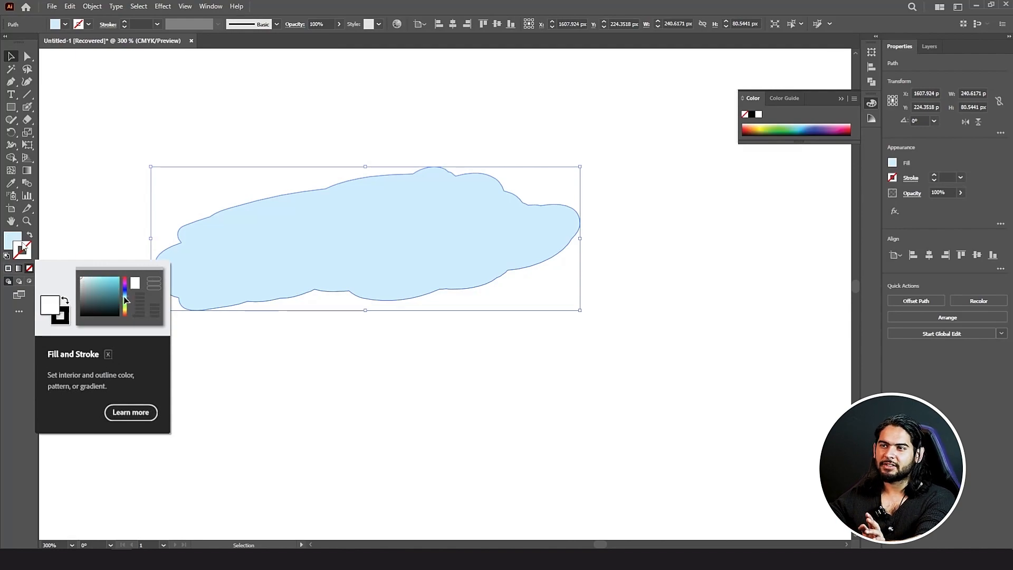
{"action": "double_click", "coordinate": [25, 246]}
{"action": "left_click", "coordinate": [638, 249]}
{"action": "left_click_drag", "start_coordinate": [638, 249], "coordinate": [668, 248]}
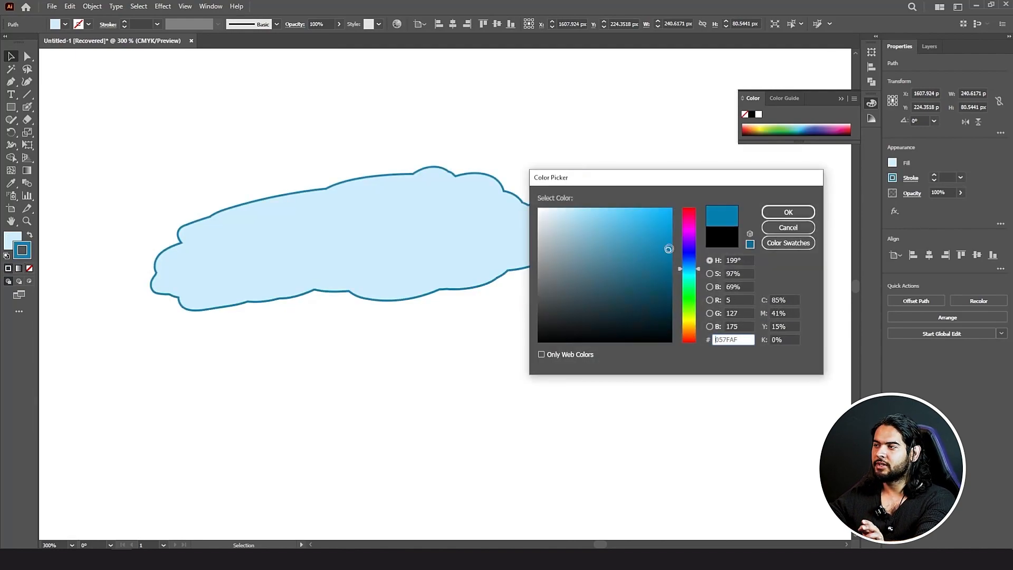
{"action": "left_click", "coordinate": [788, 212]}
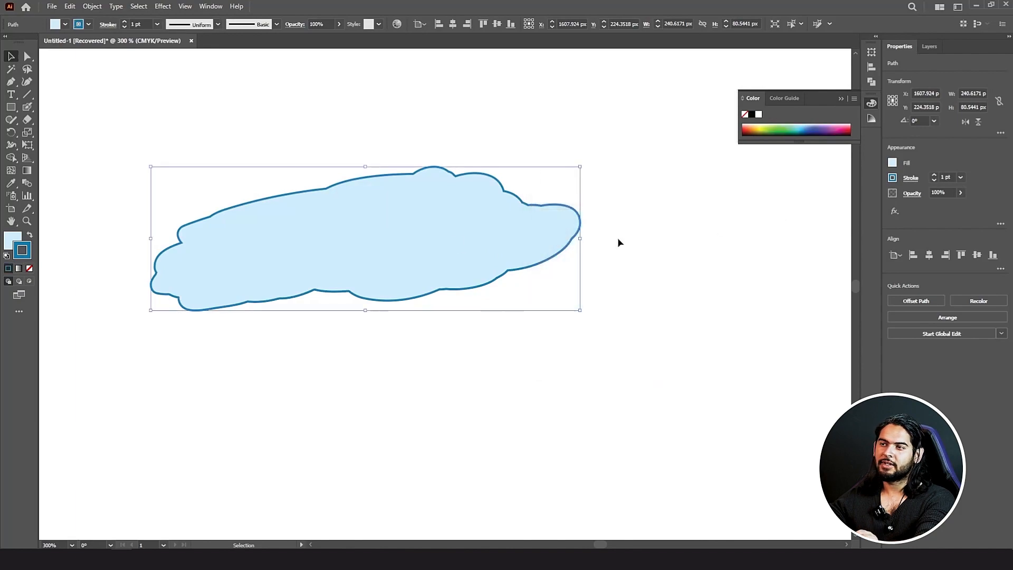
{"action": "left_click", "coordinate": [181, 107]}
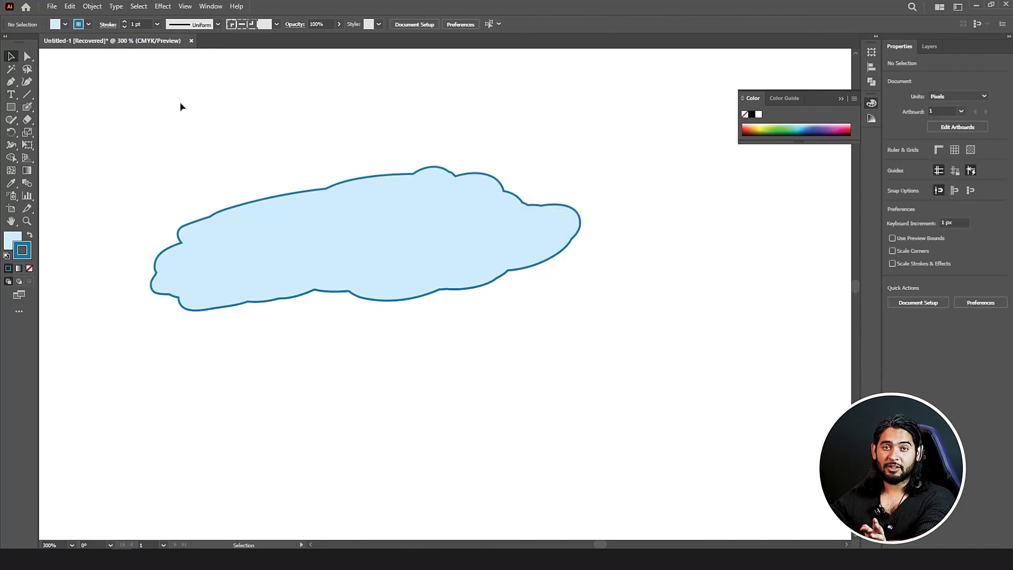